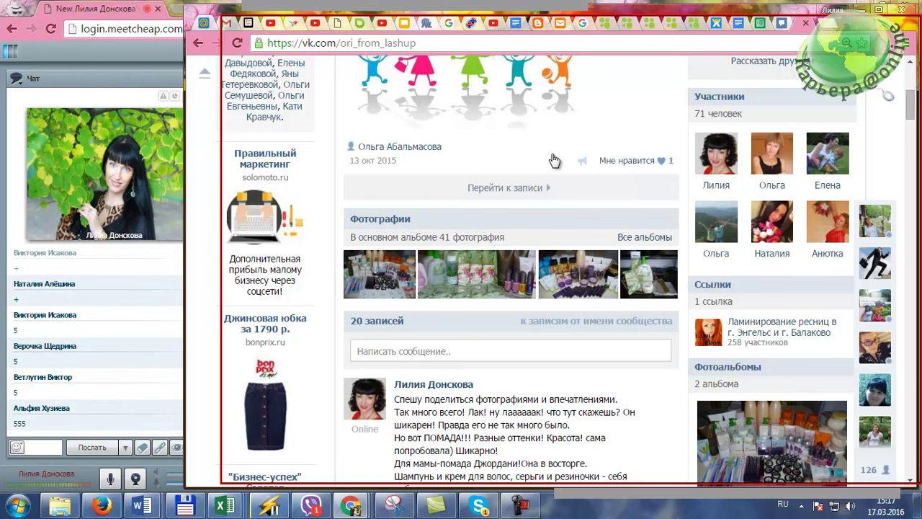
Look through the wall posts of the Oriflame group on VK
{"action": "scroll", "coordinate": [498, 260], "scroll_direction": "down", "scroll_amount": 1}
{"action": "scroll", "coordinate": [499, 260], "scroll_direction": "down", "scroll_amount": 15}
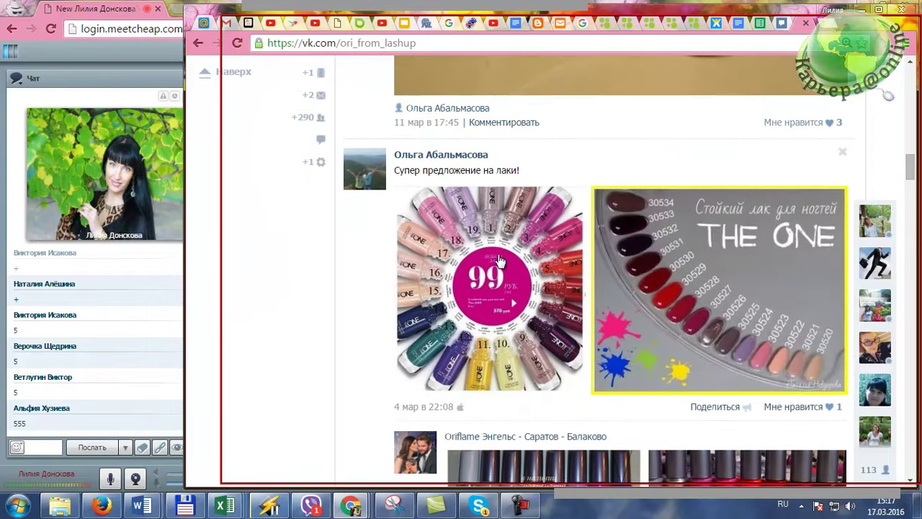
{"action": "scroll", "coordinate": [499, 260], "scroll_direction": "up", "scroll_amount": 7}
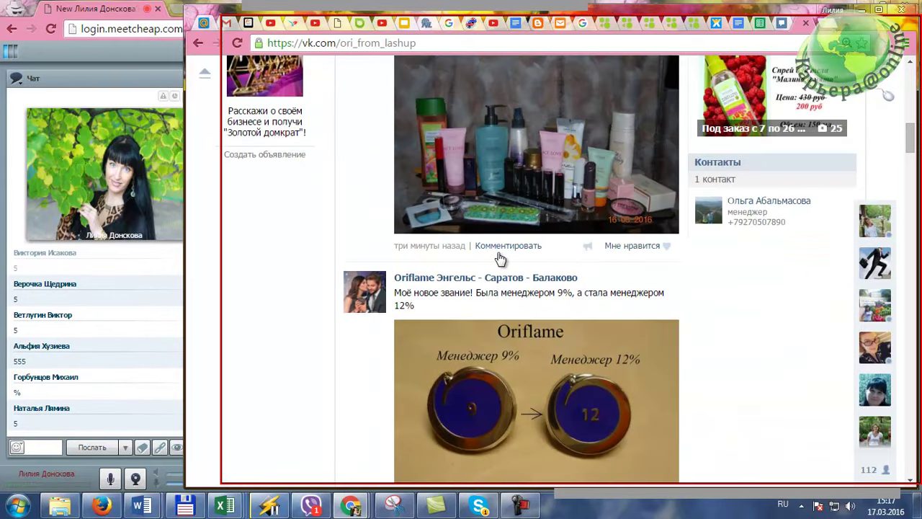
{"action": "scroll", "coordinate": [500, 258], "scroll_direction": "up", "scroll_amount": 1}
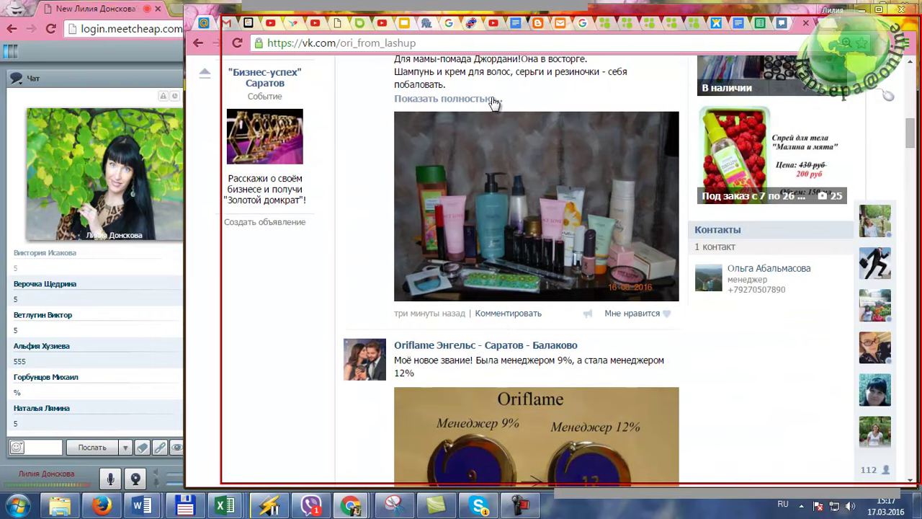
Switch to Odnoklassniki, dismiss the comment notification on the profile's home feed, and open the profile's groups page
{"action": "left_click", "coordinate": [559, 23]}
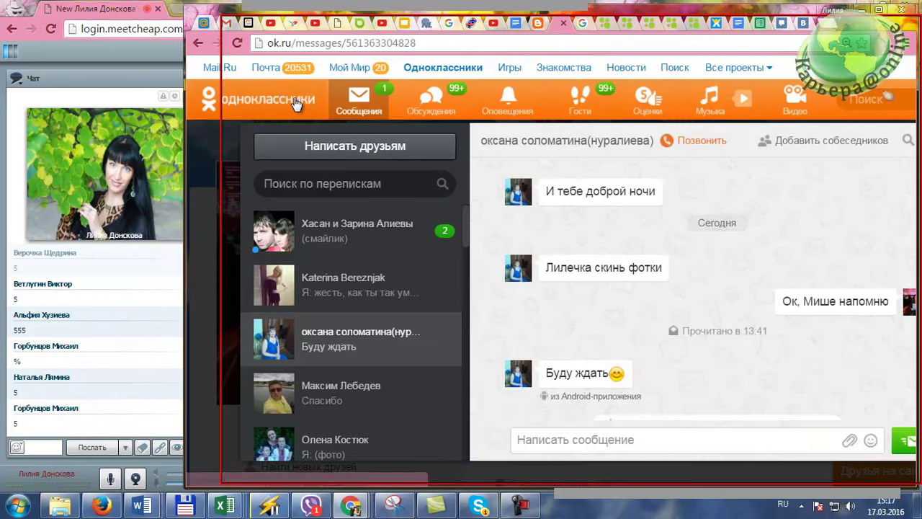
{"action": "left_click", "coordinate": [295, 105]}
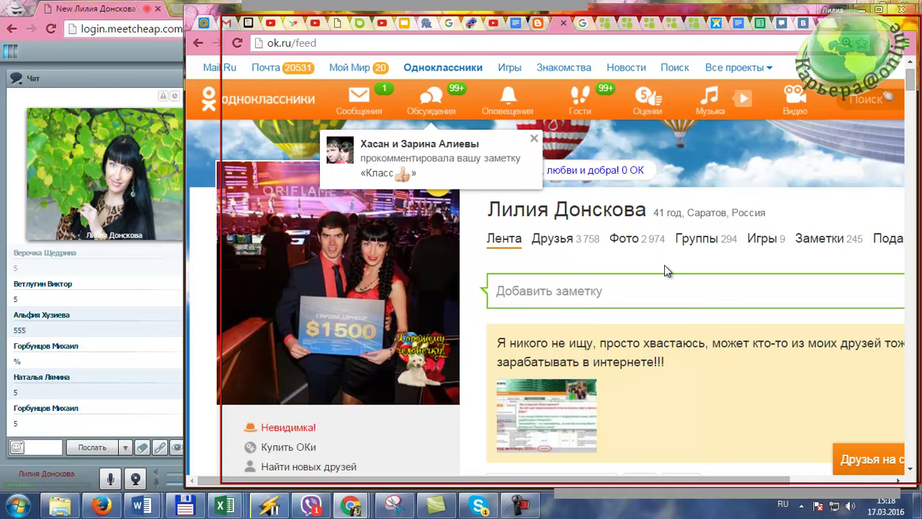
{"action": "left_click", "coordinate": [534, 137]}
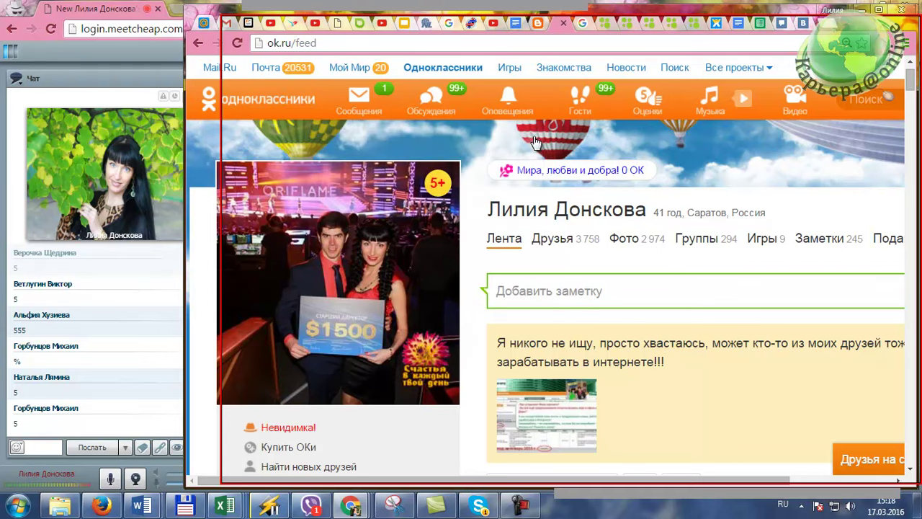
{"action": "left_click", "coordinate": [702, 242]}
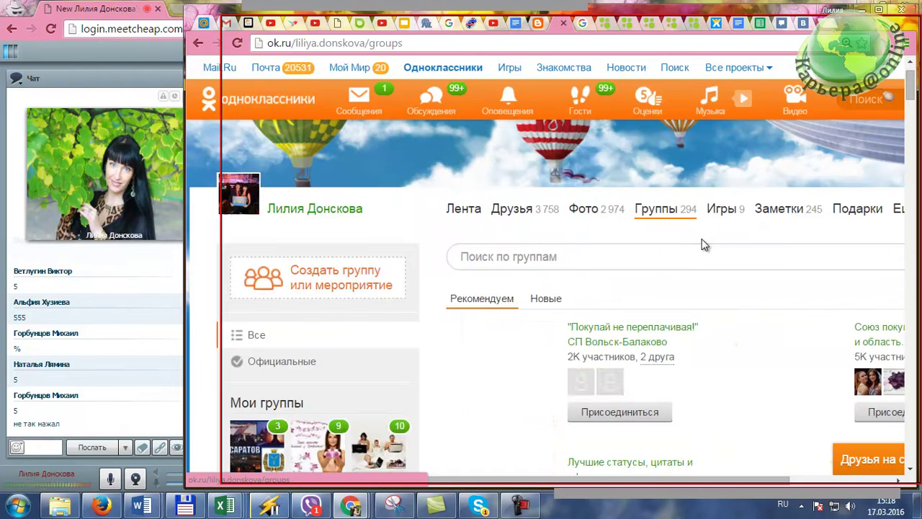
Start a new group of the type "По интересам" and name it "Красота и здоровье"
{"action": "left_click", "coordinate": [301, 276]}
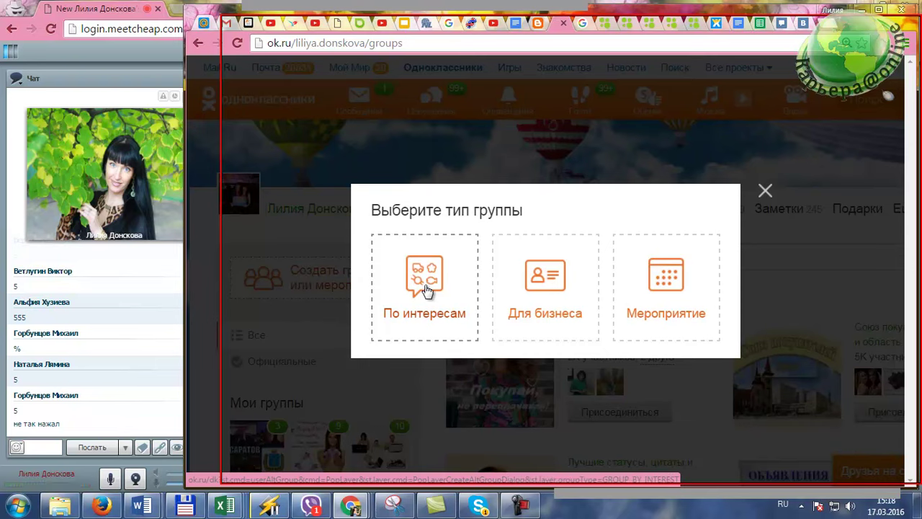
{"action": "left_click", "coordinate": [426, 288]}
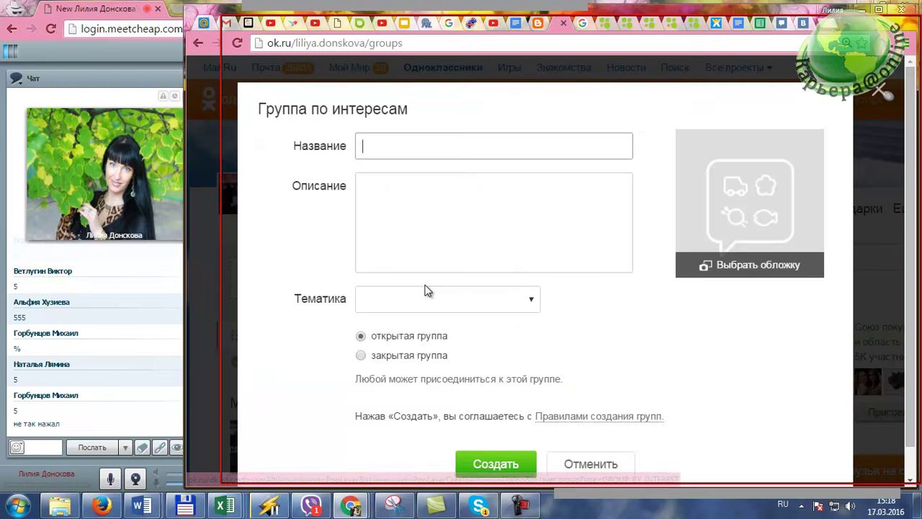
{"action": "left_click", "coordinate": [374, 145]}
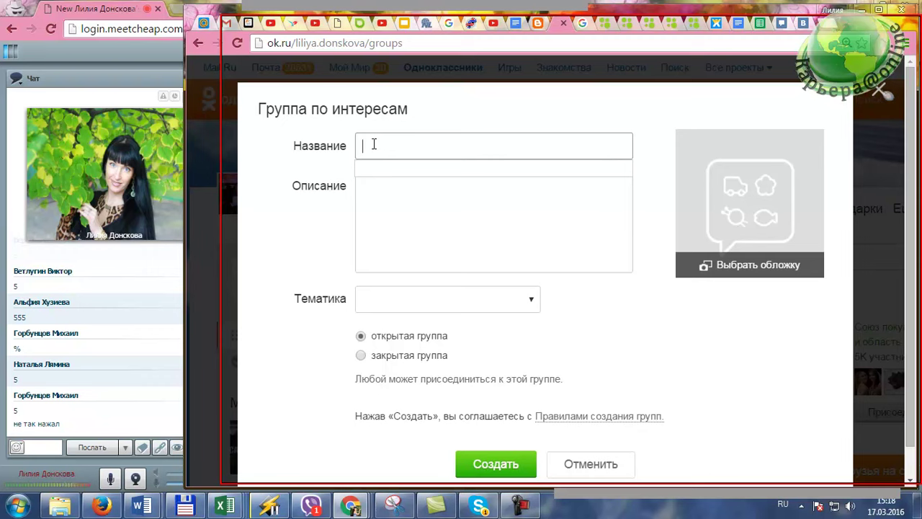
{"action": "type", "text": "Красота"}
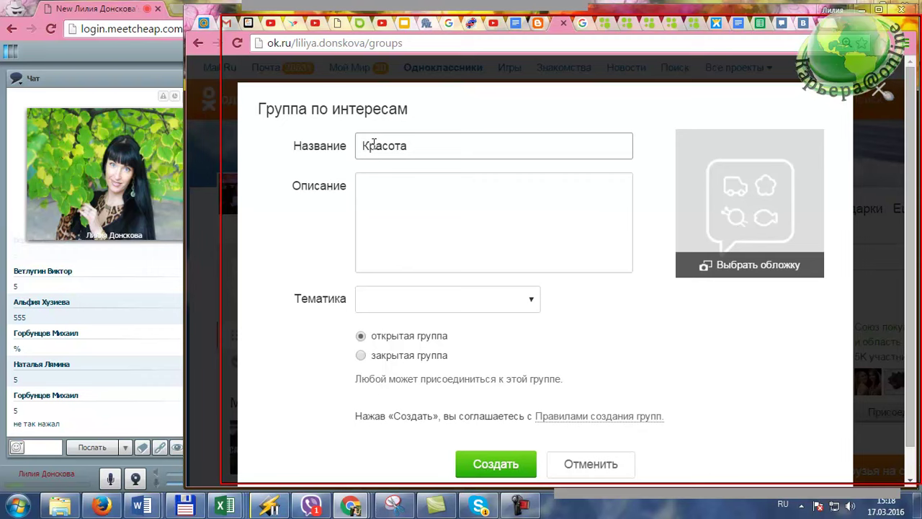
{"action": "type", "text": "и здоровье"}
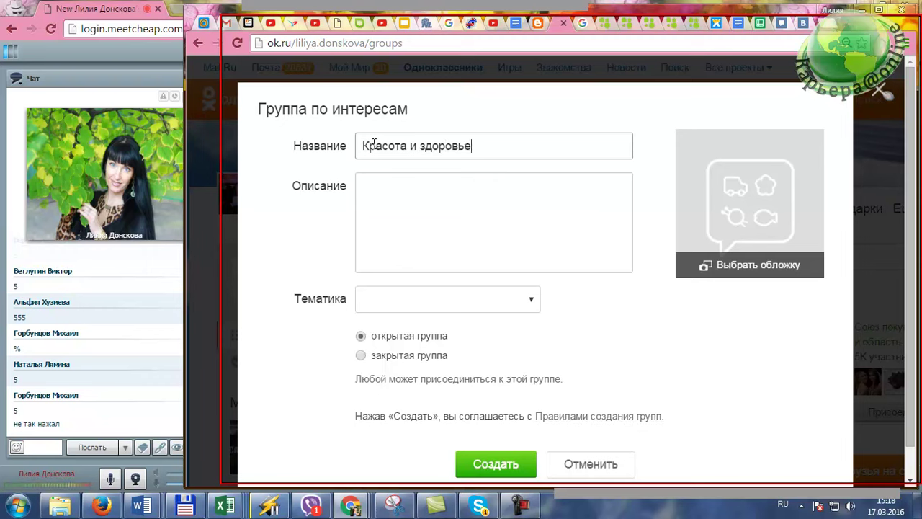
Leave the new group's description empty and set its topic to "Красота и здоровье"
{"action": "left_click", "coordinate": [378, 200]}
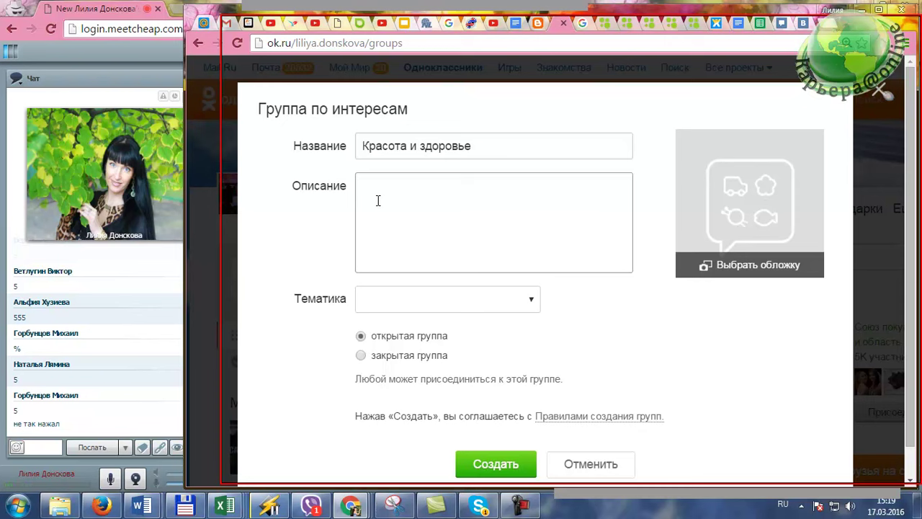
{"action": "left_click", "coordinate": [535, 302]}
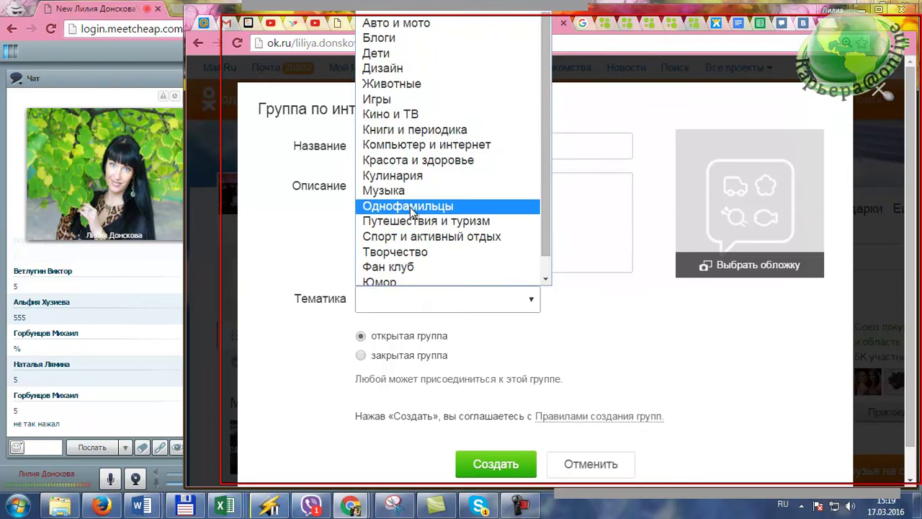
{"action": "left_click", "coordinate": [416, 159]}
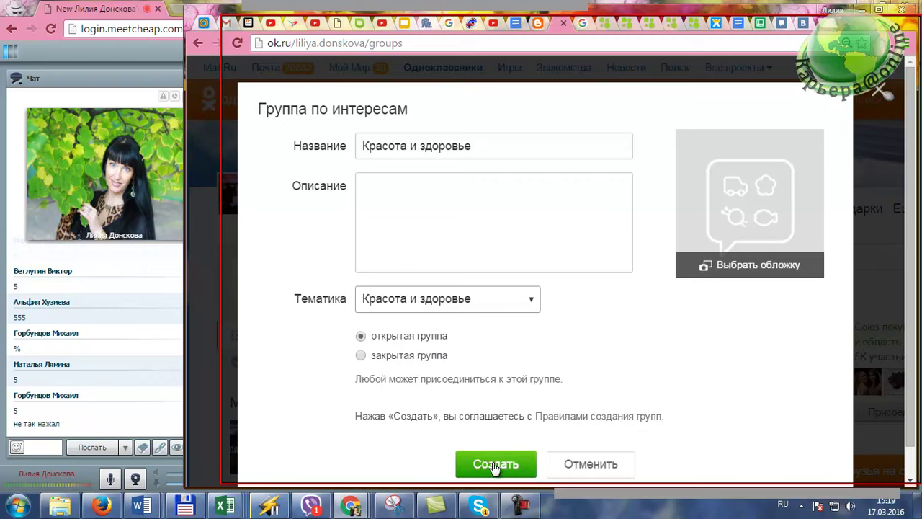
Use the image 8Ze0QZgO8ko from the "4 каталог 2016" folder as the group's cover and create the group
{"action": "left_click", "coordinate": [729, 268]}
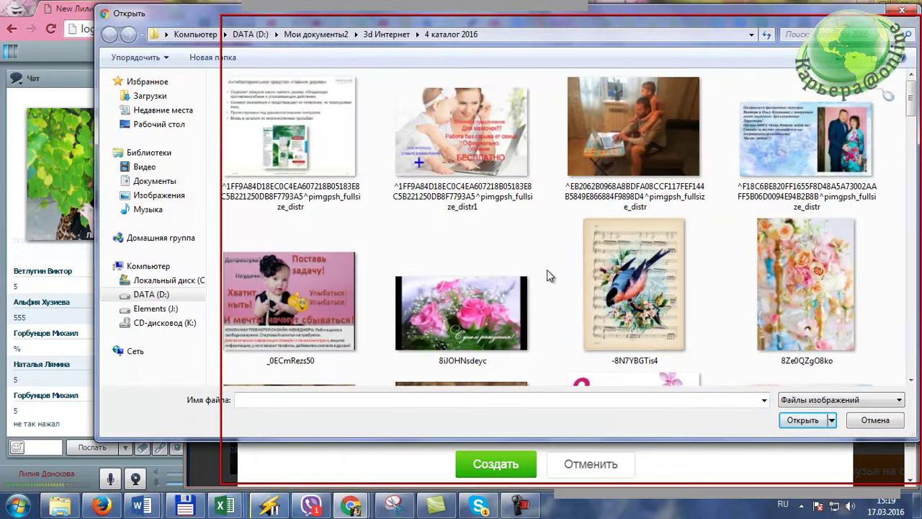
{"action": "left_click", "coordinate": [802, 297]}
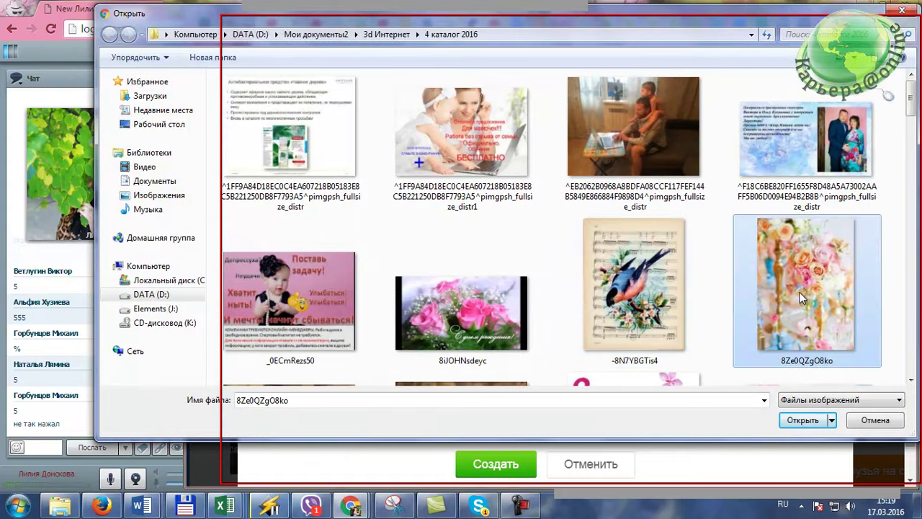
{"action": "left_click", "coordinate": [803, 420]}
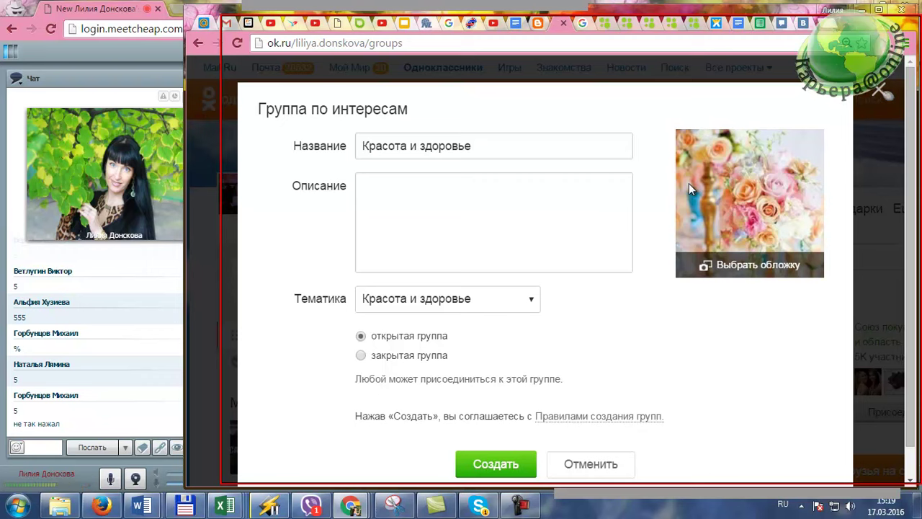
{"action": "left_click", "coordinate": [507, 462]}
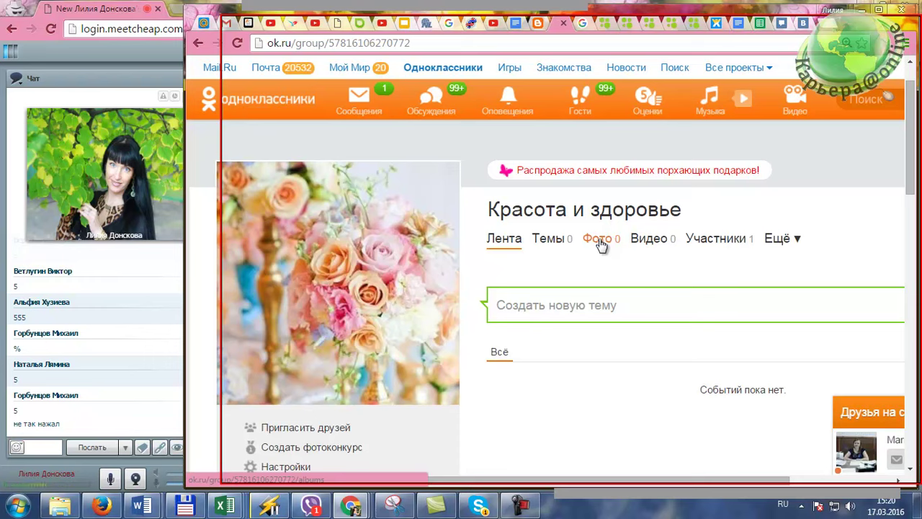
Open the Oriflame site in a new browser tab and page through the current online catalogue to the 99-rouble lipstick spread
{"action": "left_click", "coordinate": [825, 24]}
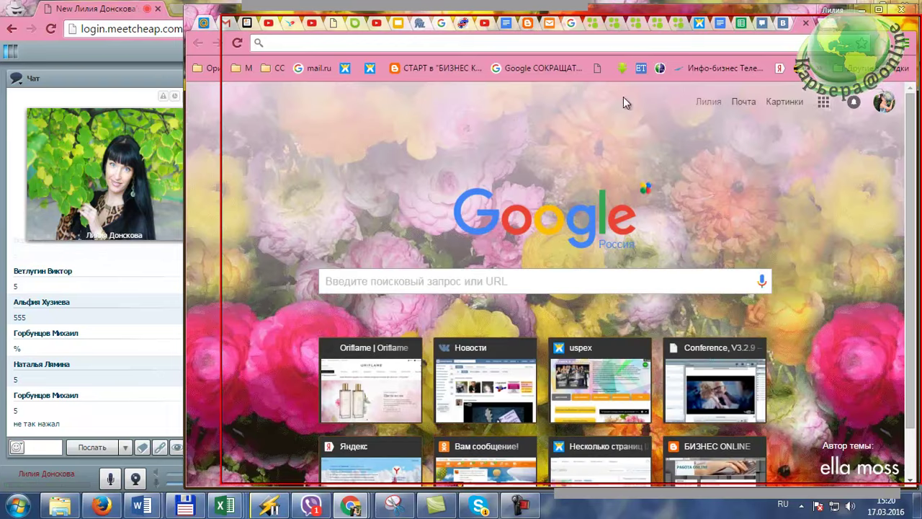
{"action": "left_click", "coordinate": [362, 388]}
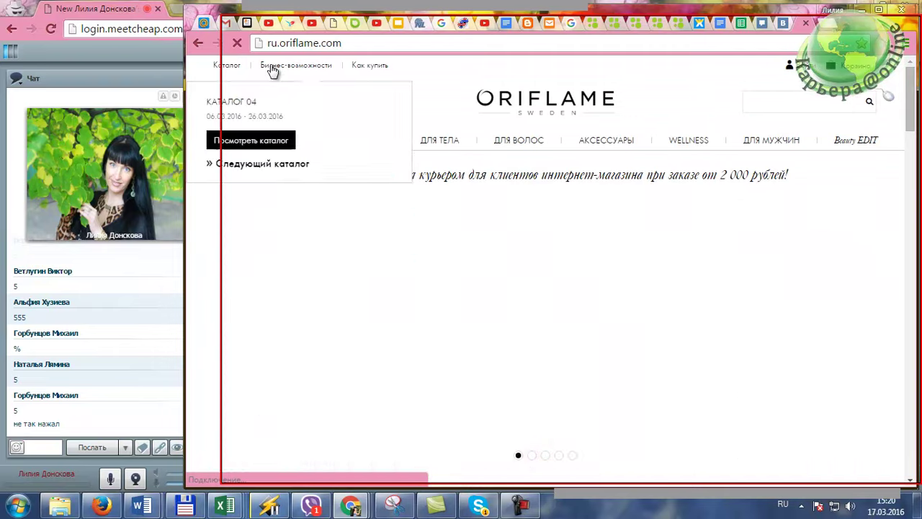
{"action": "left_click", "coordinate": [232, 66]}
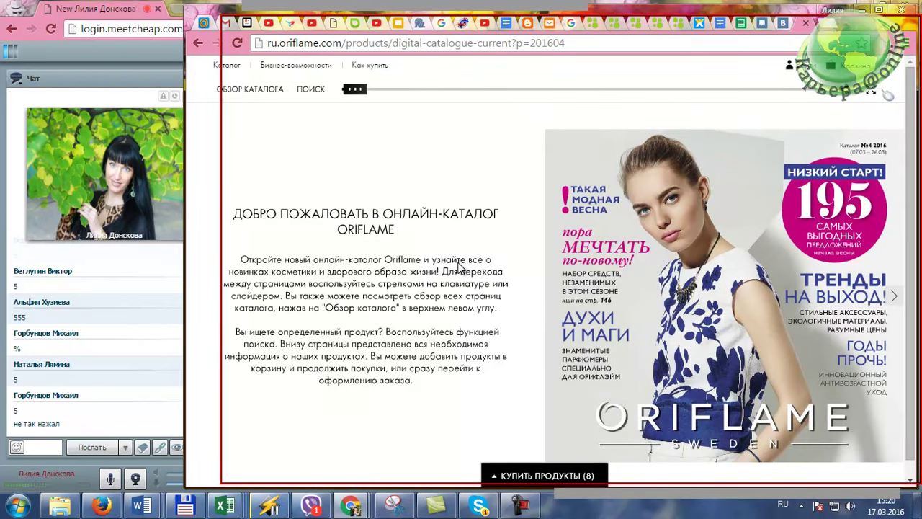
{"action": "left_click", "coordinate": [897, 303]}
{"action": "left_click", "coordinate": [897, 303]}
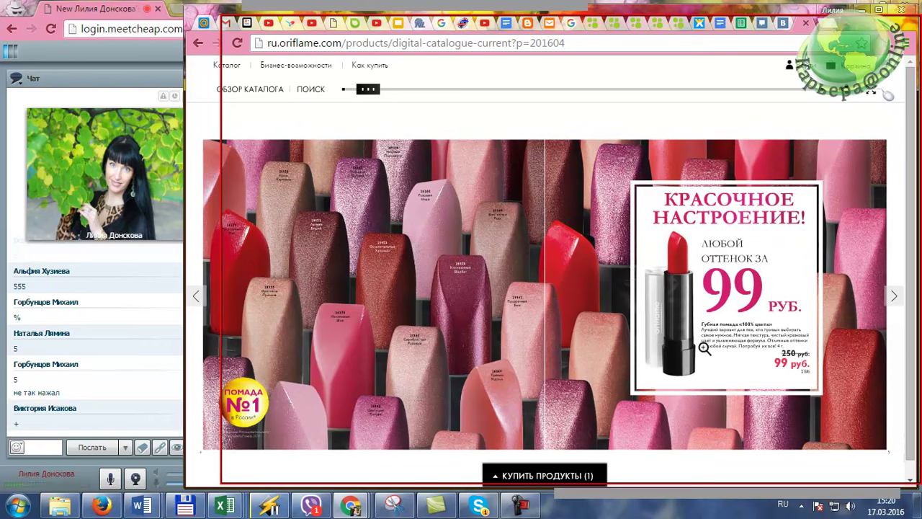
Capture the whole lipstick spread with the Snipping Tool and move the snip window aside
{"action": "mouse_move", "coordinate": [397, 510]}
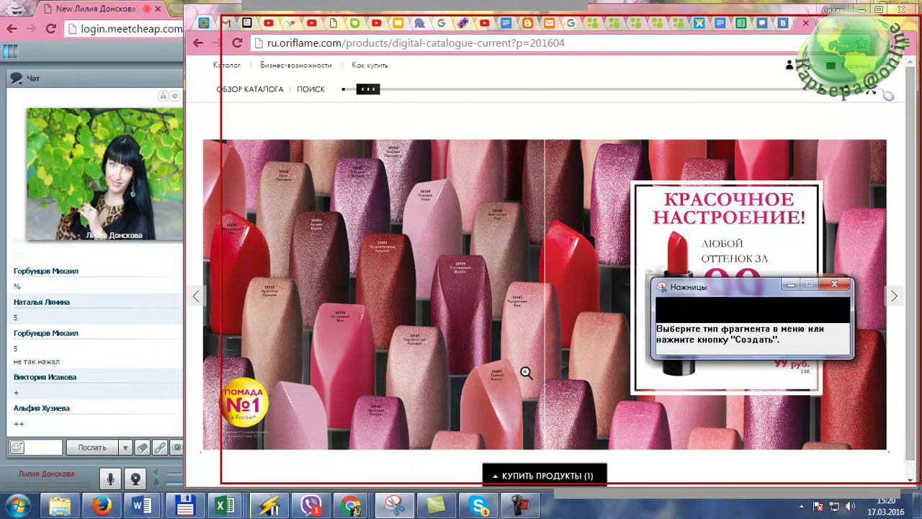
{"action": "left_click", "coordinate": [694, 311]}
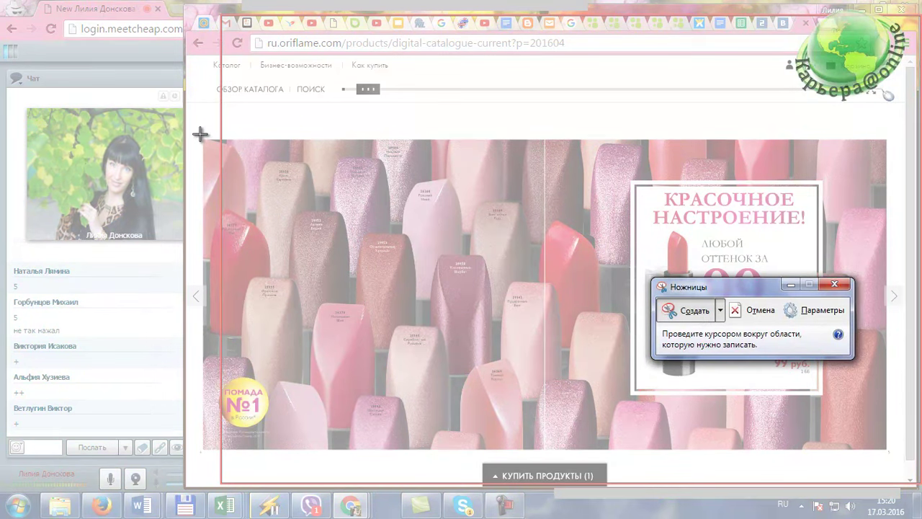
{"action": "left_click_drag", "start_coordinate": [199, 136], "coordinate": [891, 452]}
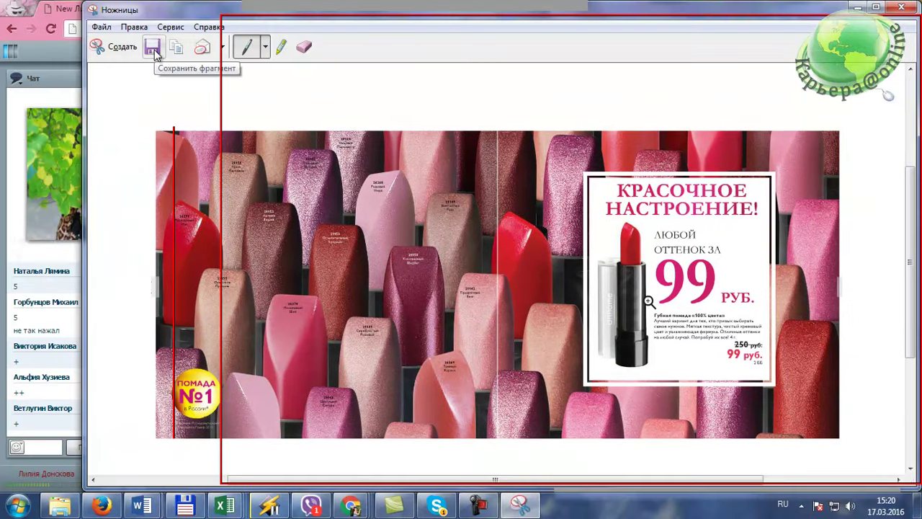
{"action": "left_click_drag", "start_coordinate": [171, 11], "coordinate": [311, 25]}
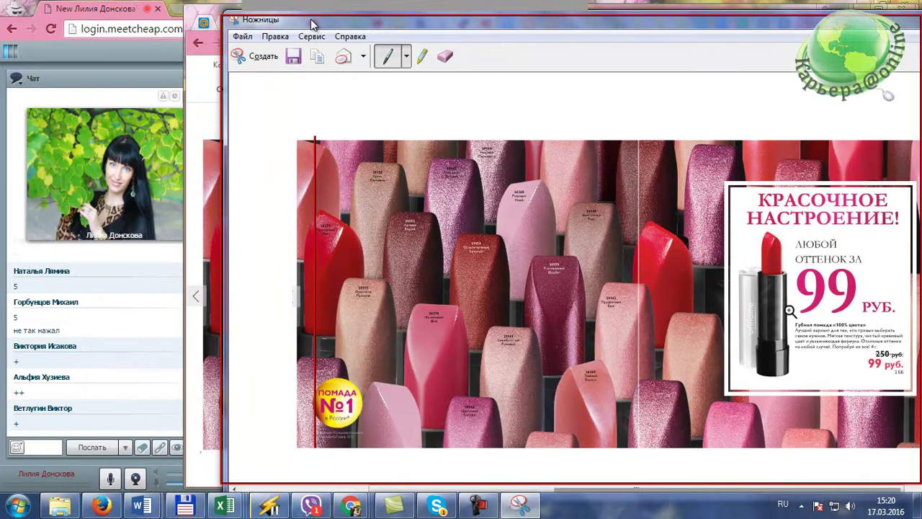
Start saving the snip and create a folder named "ПРОДукция 4" inside "3d Интернет" for it
{"action": "left_click", "coordinate": [293, 58]}
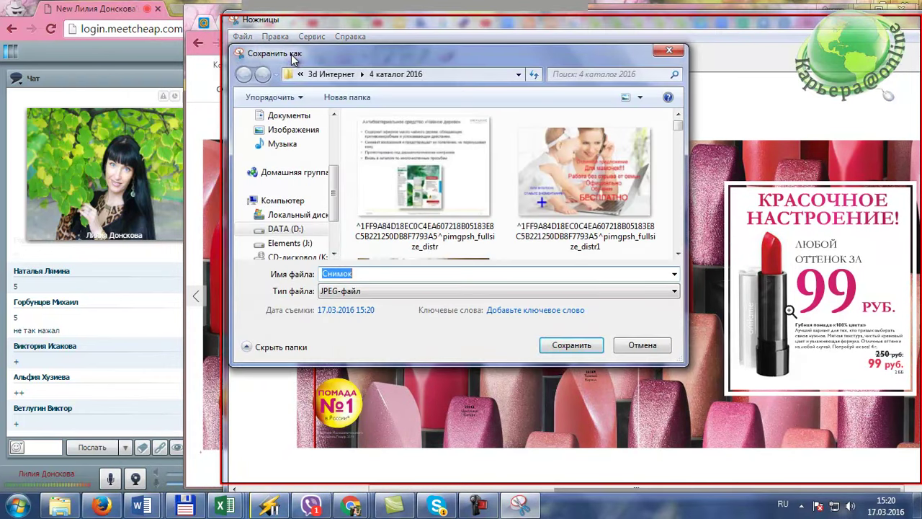
{"action": "left_click", "coordinate": [330, 74]}
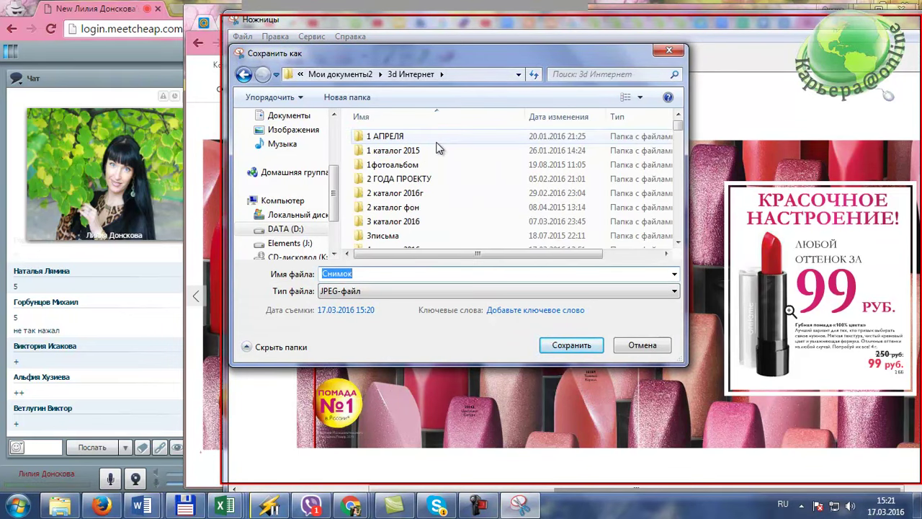
{"action": "left_click", "coordinate": [462, 162]}
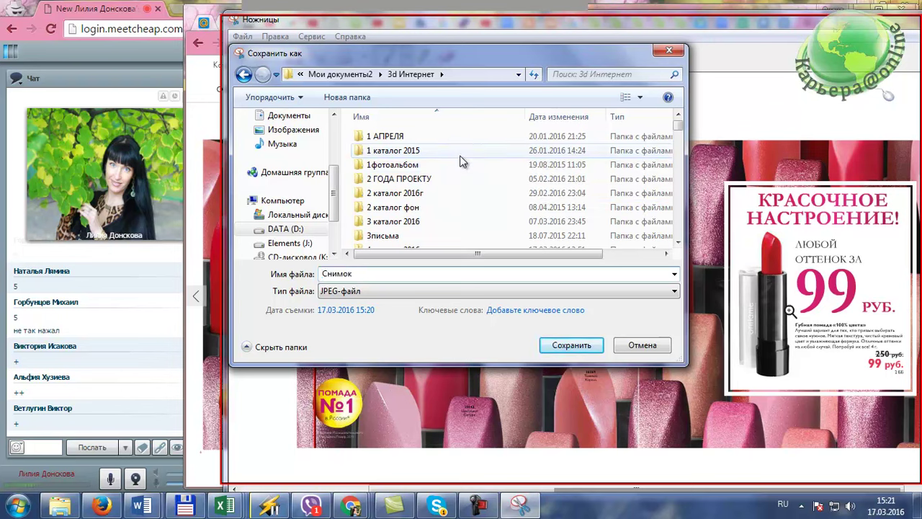
{"action": "right_click", "coordinate": [462, 162]}
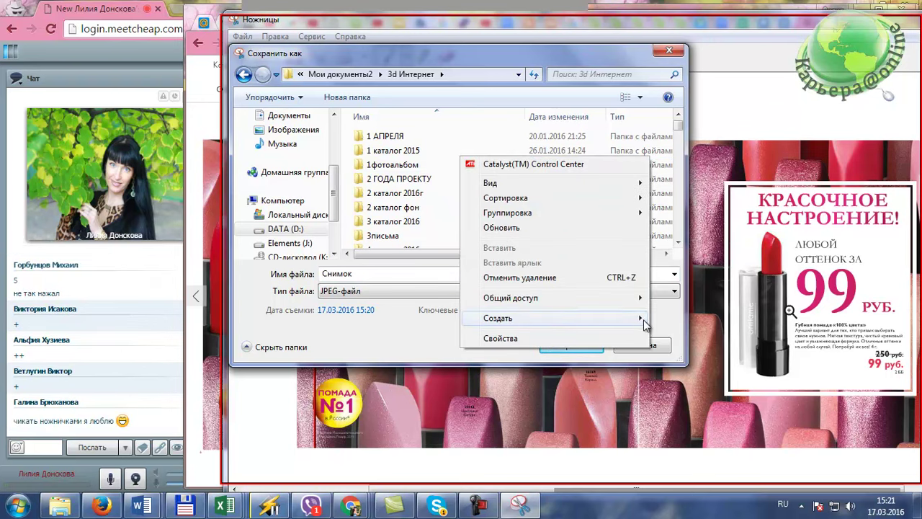
{"action": "mouse_move", "coordinate": [643, 320]}
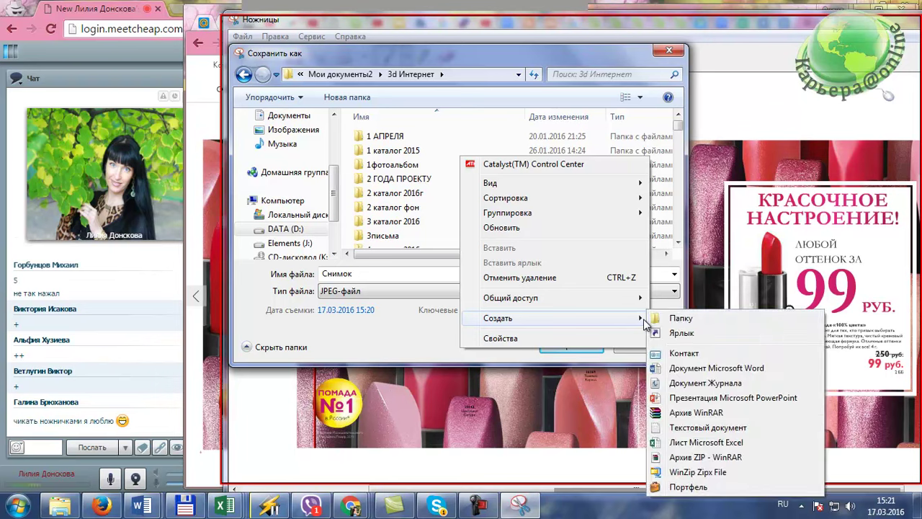
{"action": "left_click", "coordinate": [681, 319]}
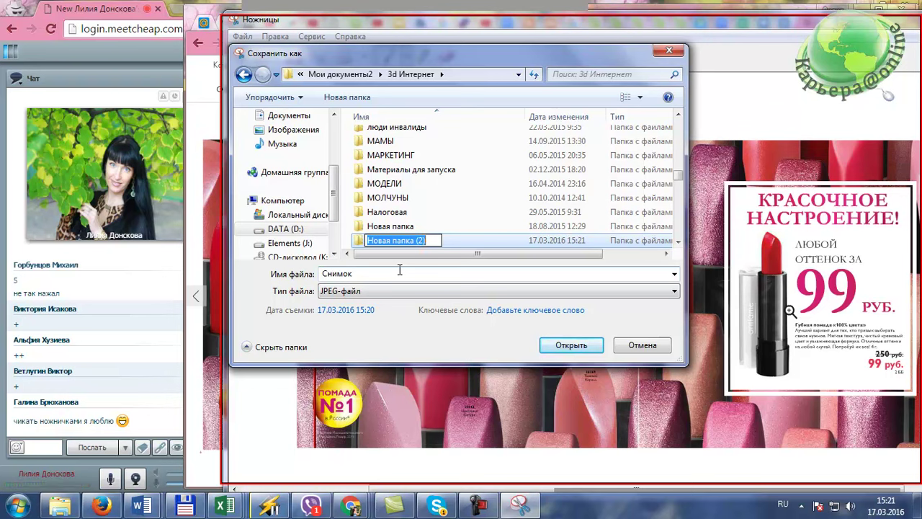
{"action": "type", "text": "ПРОДукция 4"}
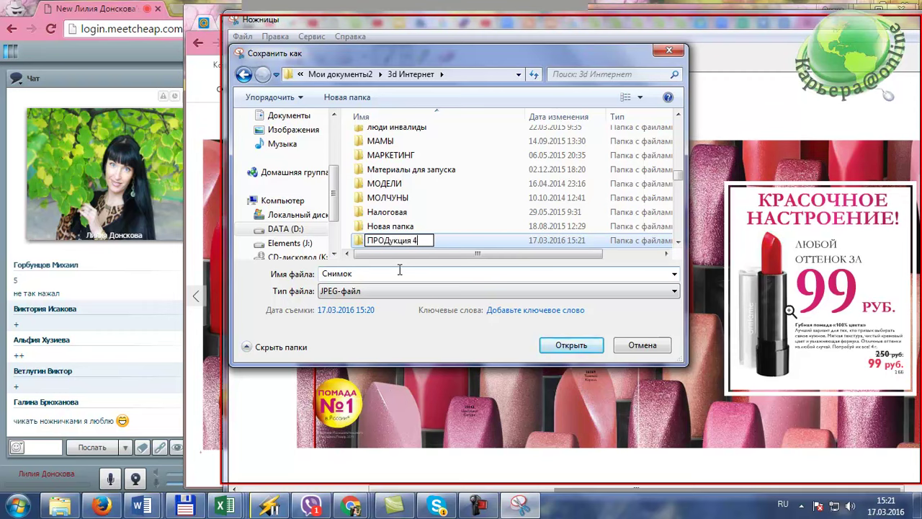
{"action": "left_click", "coordinate": [573, 347]}
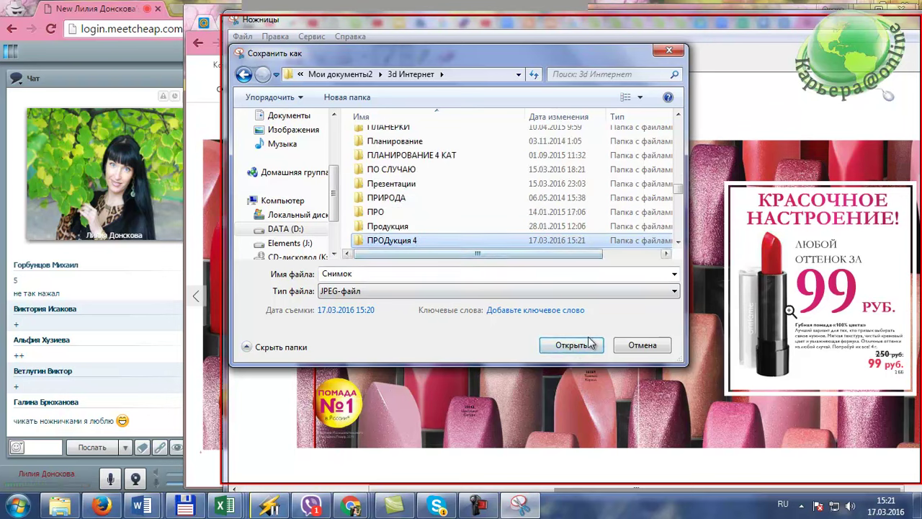
Save the lipstick snip as a JPEG named "помада" in the "ПРОДукция 4" folder and put the Snipping Tool away
{"action": "left_click", "coordinate": [573, 346]}
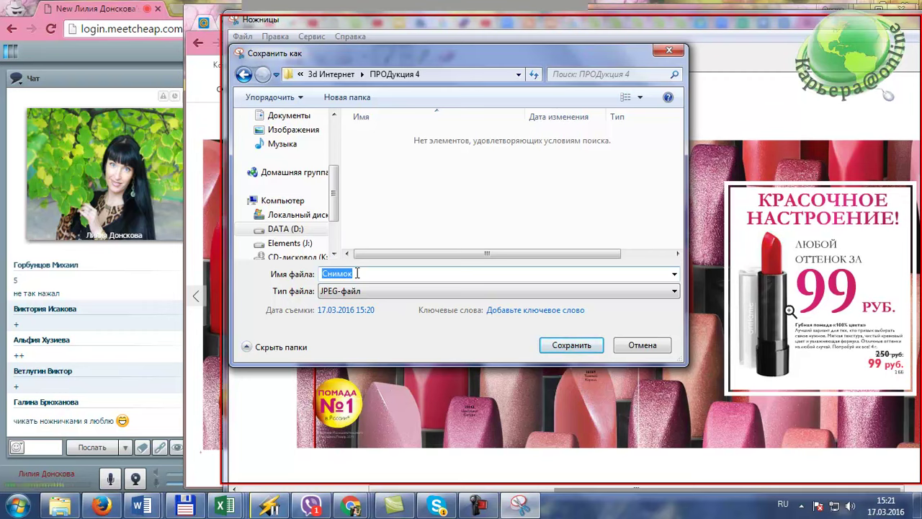
{"action": "left_click_drag", "start_coordinate": [364, 273], "coordinate": [292, 277]}
{"action": "type", "text": "помада"}
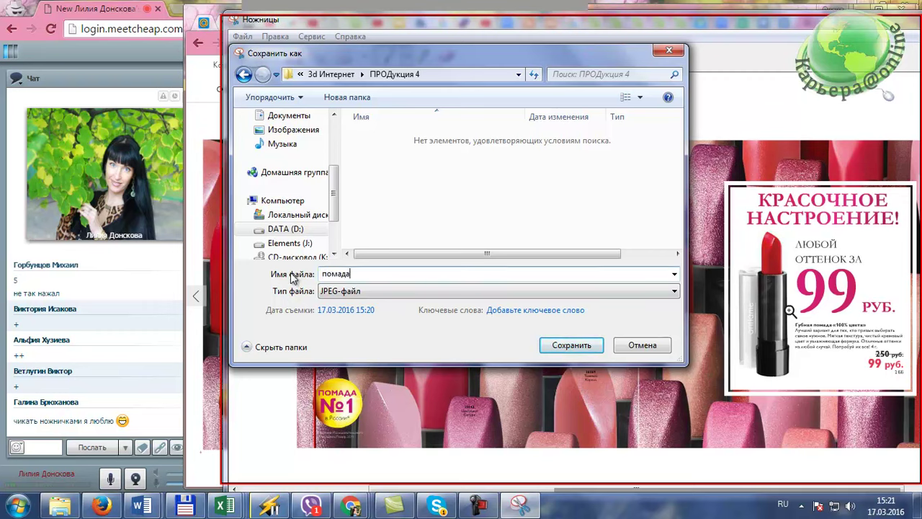
{"action": "left_click", "coordinate": [566, 348]}
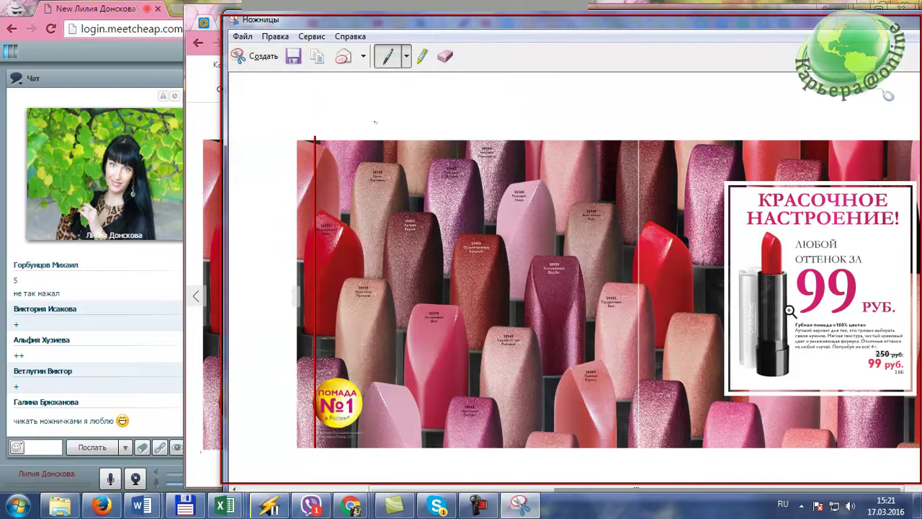
{"action": "left_click", "coordinate": [258, 56]}
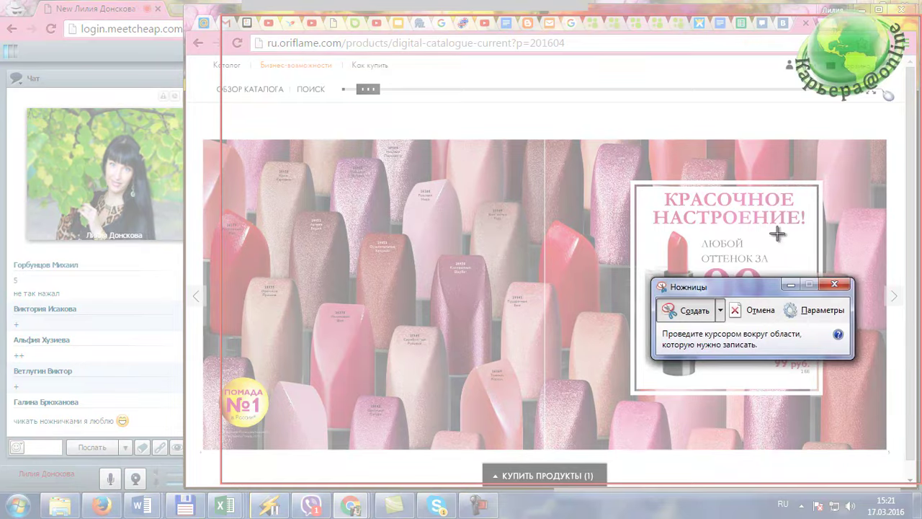
{"action": "left_click", "coordinate": [790, 285]}
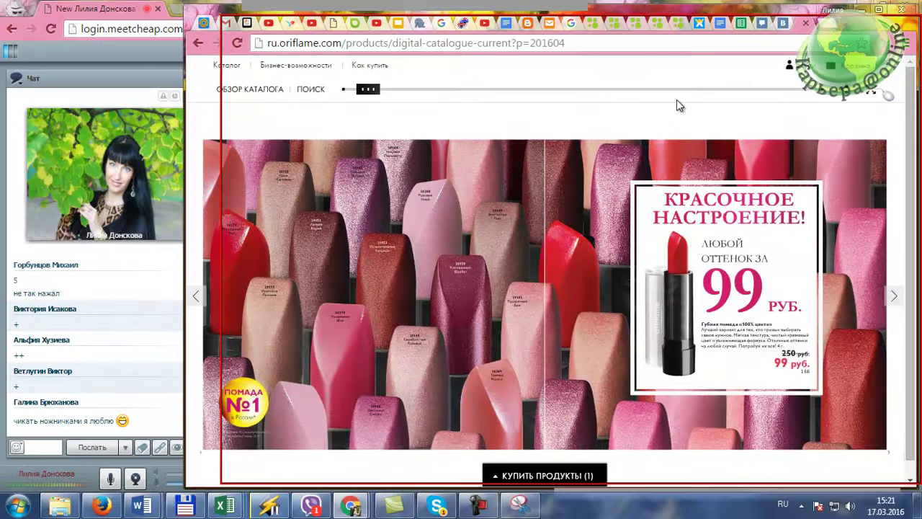
In the "Красота и здоровье" group's photos, create a photo album named "Модная Весна!" that is shown at the start of the album list
{"action": "left_click", "coordinate": [549, 23]}
{"action": "left_click", "coordinate": [597, 238]}
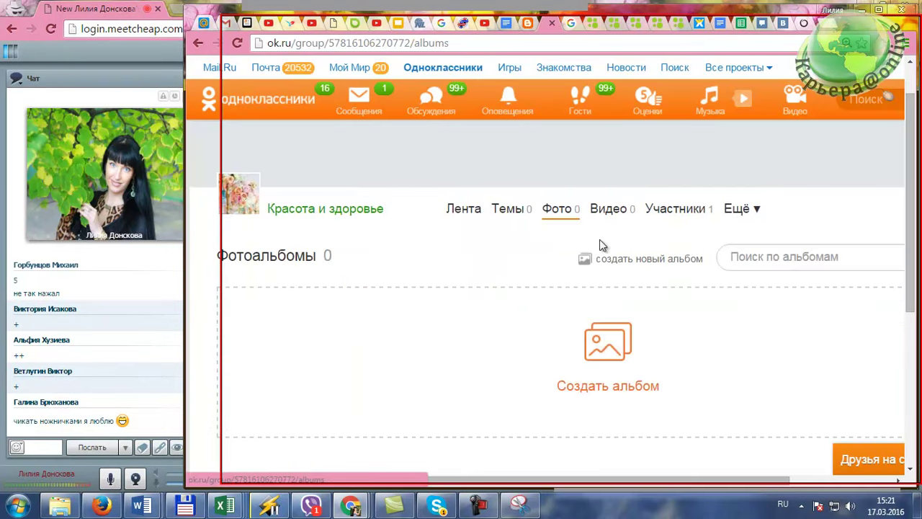
{"action": "left_click", "coordinate": [603, 349]}
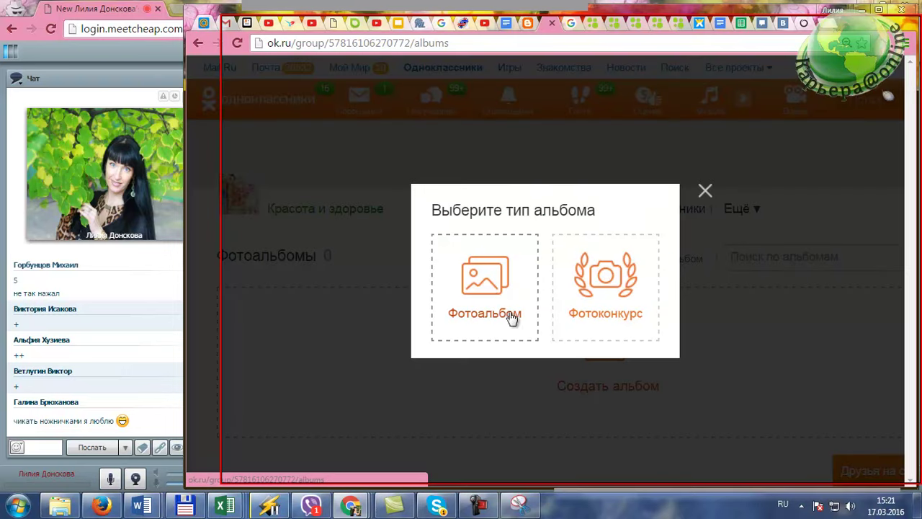
{"action": "left_click", "coordinate": [487, 281]}
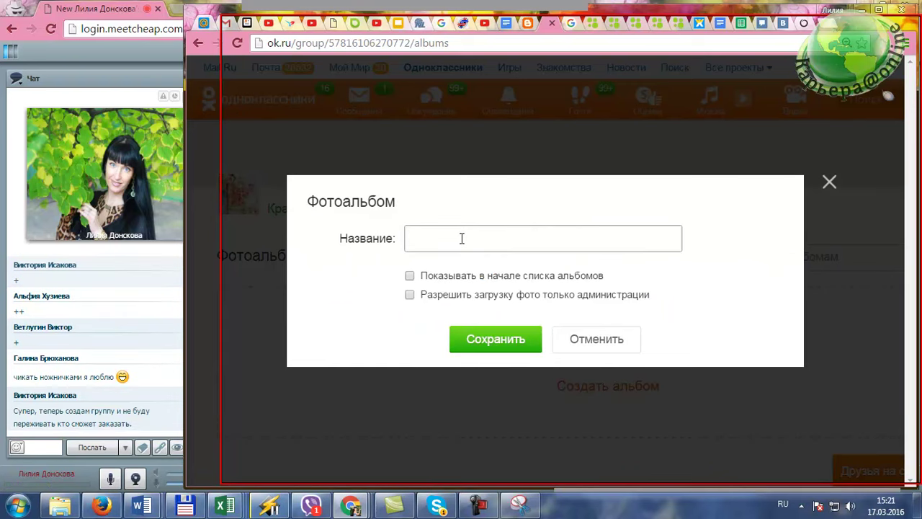
{"action": "type", "text": "Mo"}
{"action": "type", "text": "ая Весна!"}
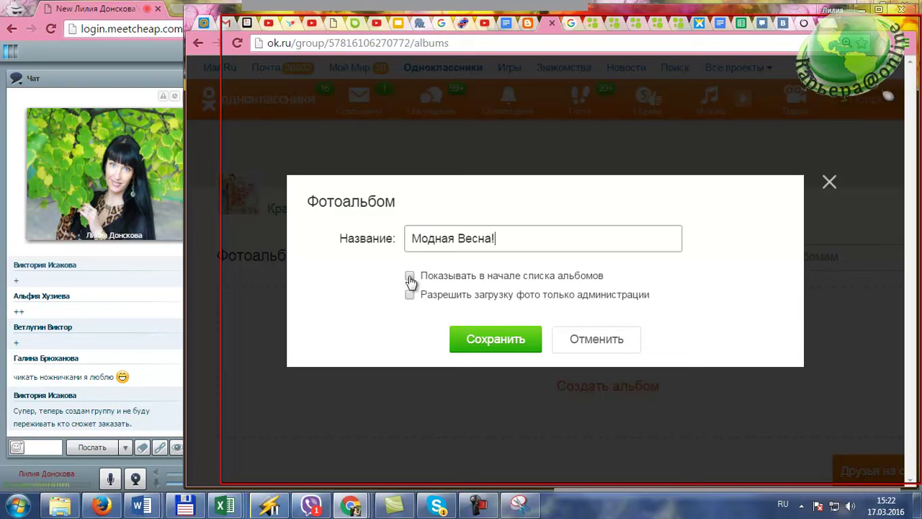
{"action": "left_click", "coordinate": [410, 278]}
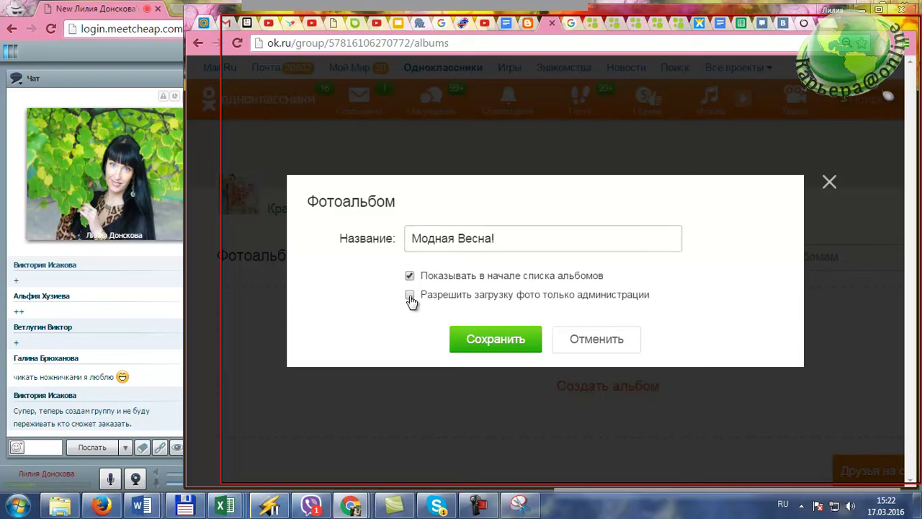
{"action": "left_click", "coordinate": [513, 346]}
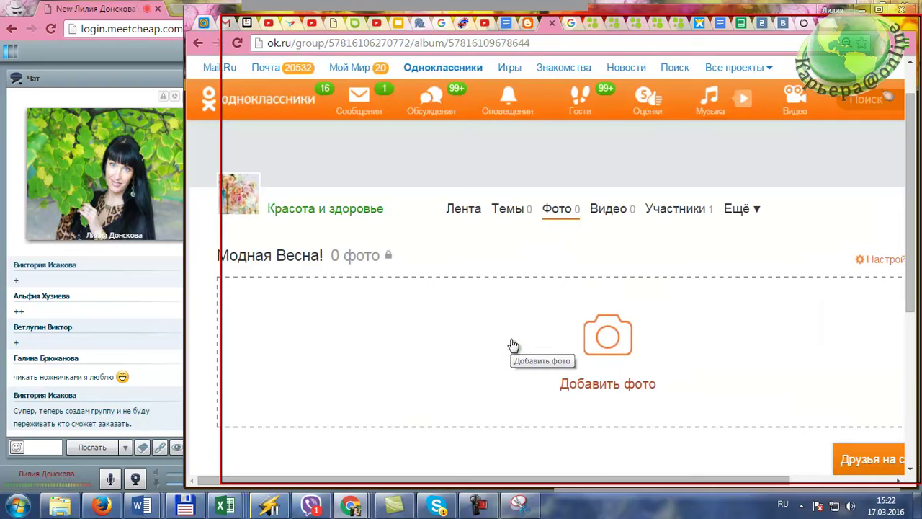
Upload the image "помада" from the "ПРОДукция 4" folder to the album and open the photo's description for editing
{"action": "left_click", "coordinate": [607, 339]}
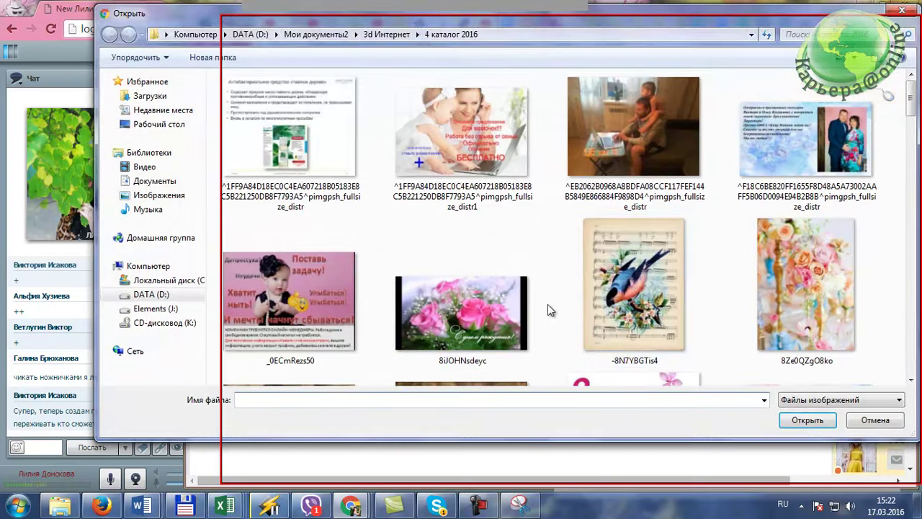
{"action": "left_click", "coordinate": [404, 36]}
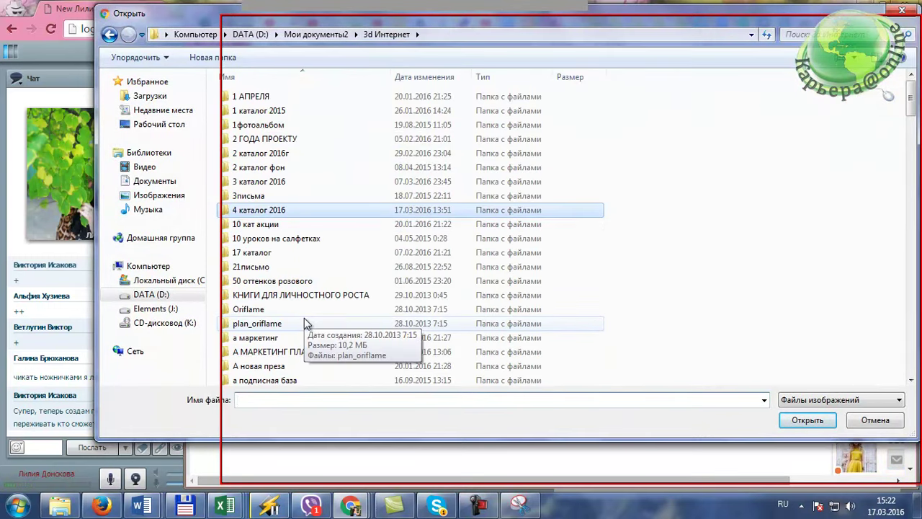
{"action": "scroll", "coordinate": [304, 323], "scroll_direction": "down", "scroll_amount": 15}
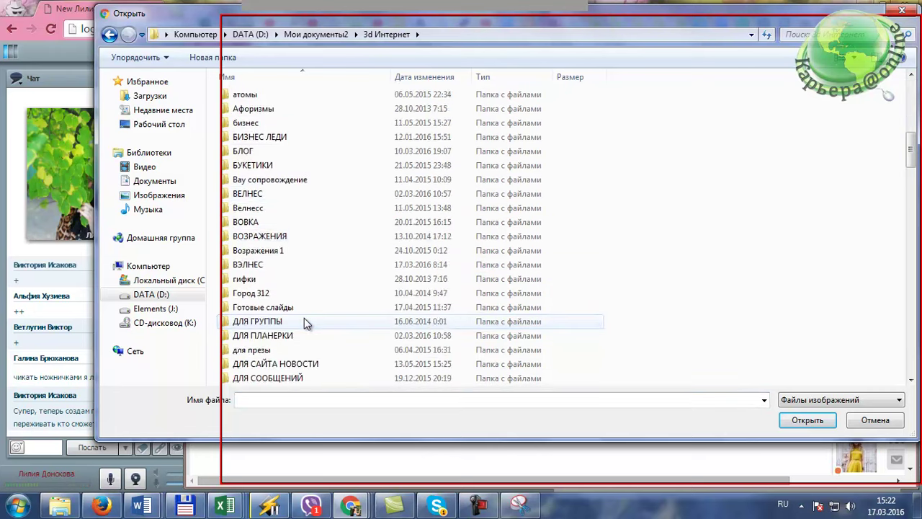
{"action": "scroll", "coordinate": [304, 317], "scroll_direction": "down", "scroll_amount": 9}
{"action": "scroll", "coordinate": [304, 318], "scroll_direction": "down", "scroll_amount": 6}
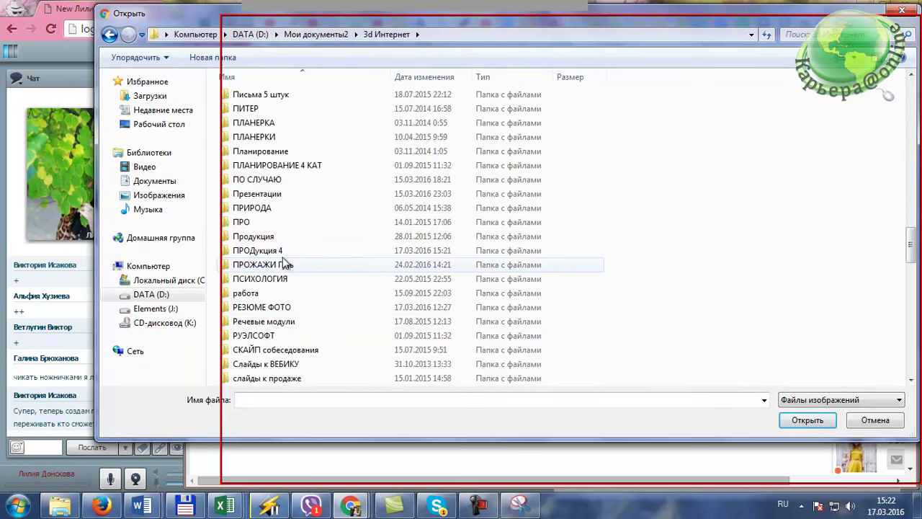
{"action": "double_click", "coordinate": [282, 251]}
{"action": "left_click", "coordinate": [263, 128]}
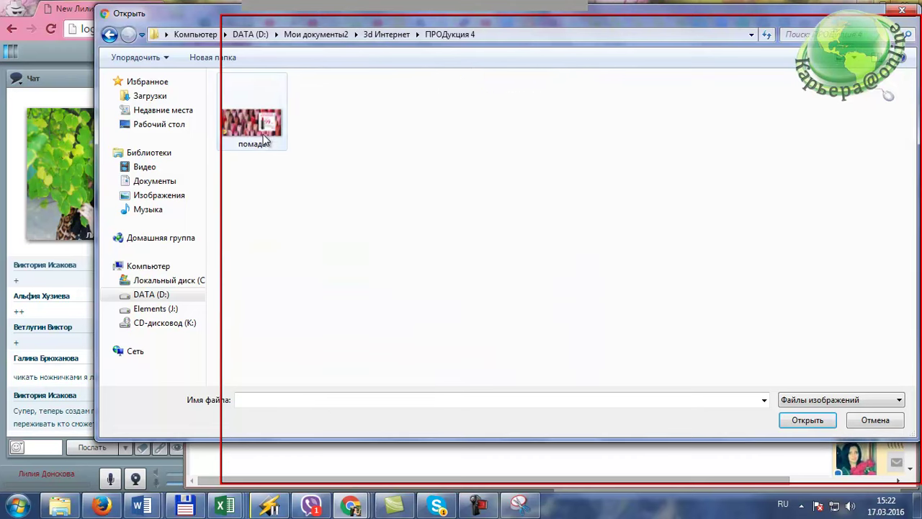
{"action": "double_click", "coordinate": [263, 128]}
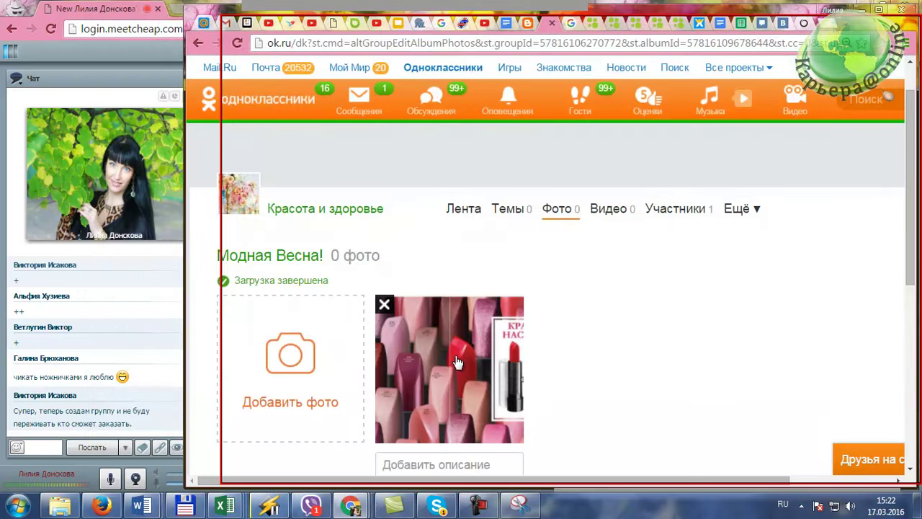
{"action": "scroll", "coordinate": [501, 364], "scroll_direction": "down", "scroll_amount": 2}
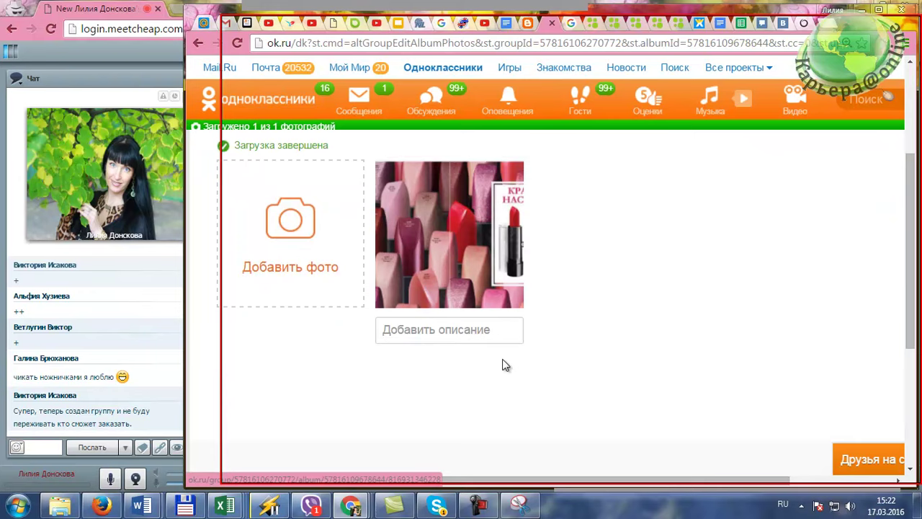
{"action": "left_click", "coordinate": [432, 332]}
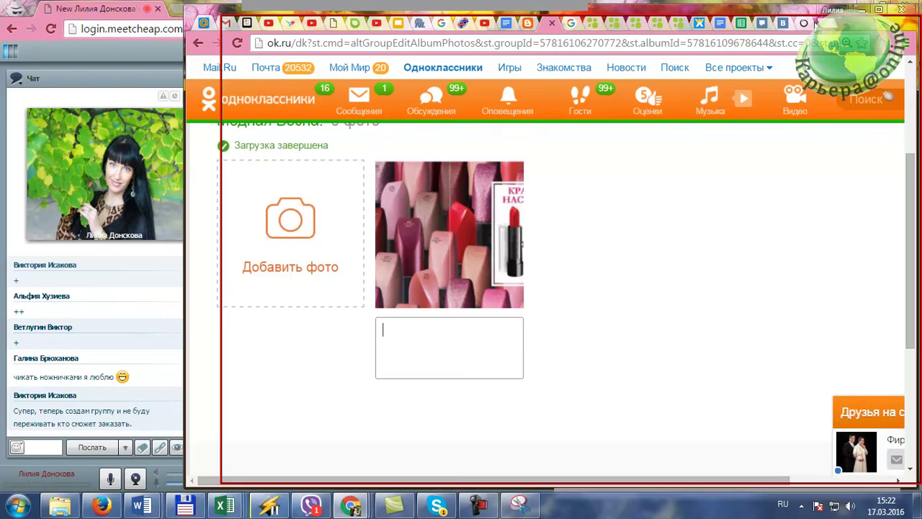
Open a new browser tab and check the lipstick's product name on the Oriflame catalogue spread
{"action": "left_click", "coordinate": [829, 25]}
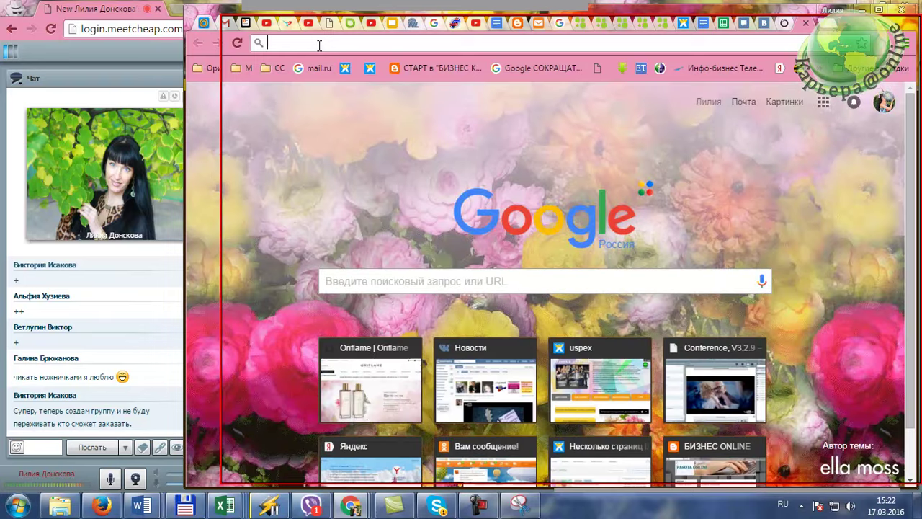
{"action": "left_click", "coordinate": [371, 380]}
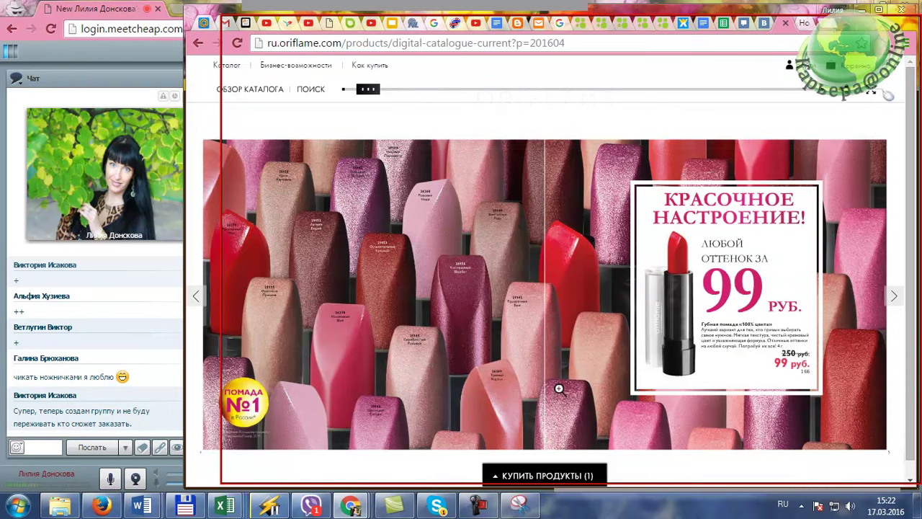
{"action": "scroll", "coordinate": [537, 411], "scroll_direction": "down", "scroll_amount": 1}
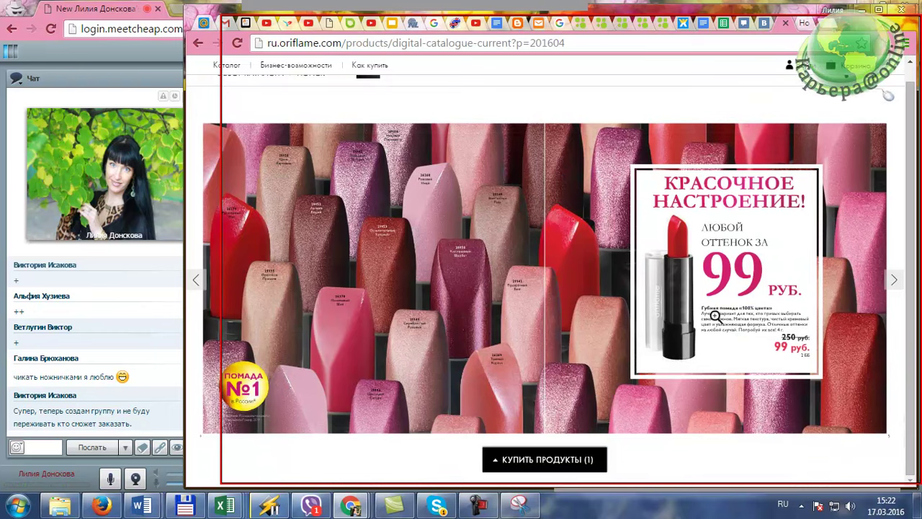
Search Google for "100 цвета орифлейм" and open the Oriflame product page of the «100% цвета» lipstick at its description
{"action": "left_click", "coordinate": [803, 24]}
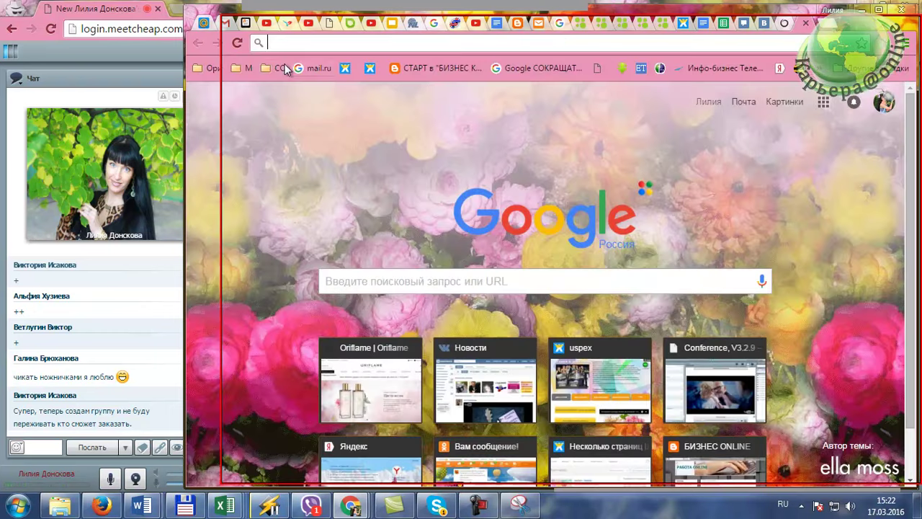
{"action": "type", "text": "100"}
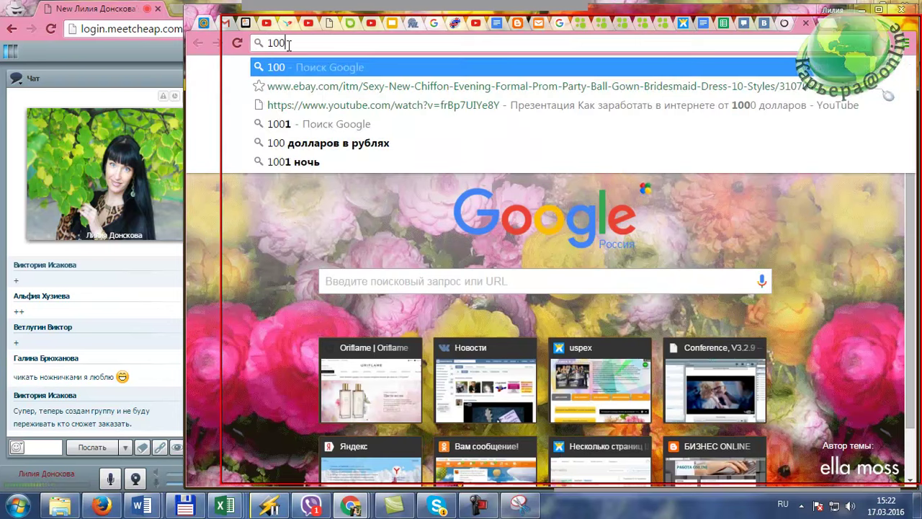
{"action": "type", "text": "% цве"}
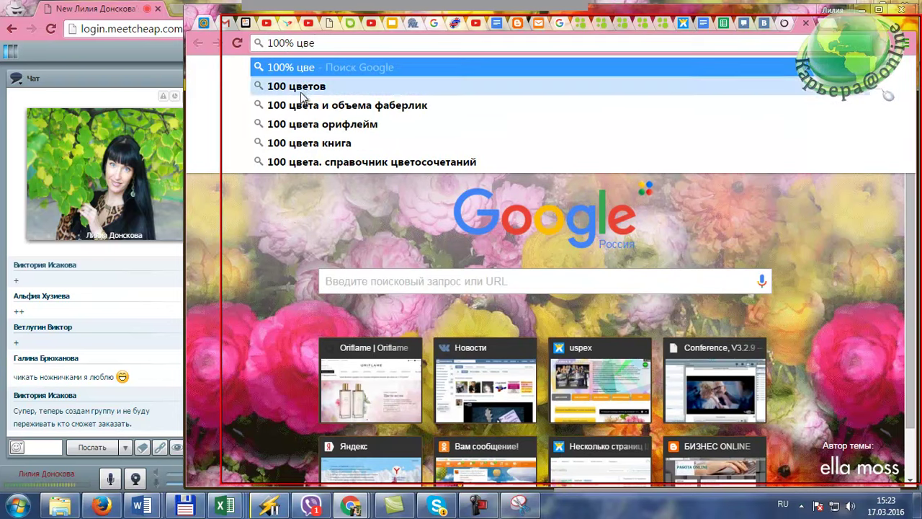
{"action": "left_click", "coordinate": [315, 124]}
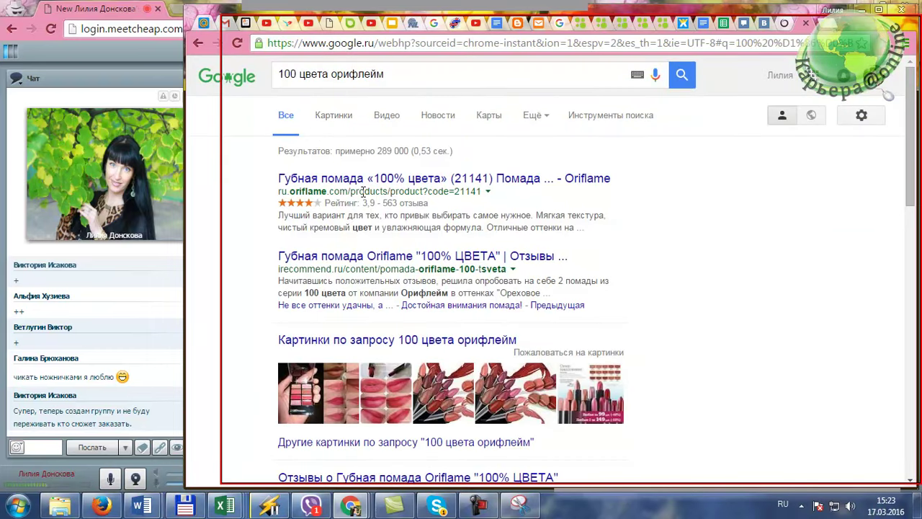
{"action": "left_click", "coordinate": [355, 180]}
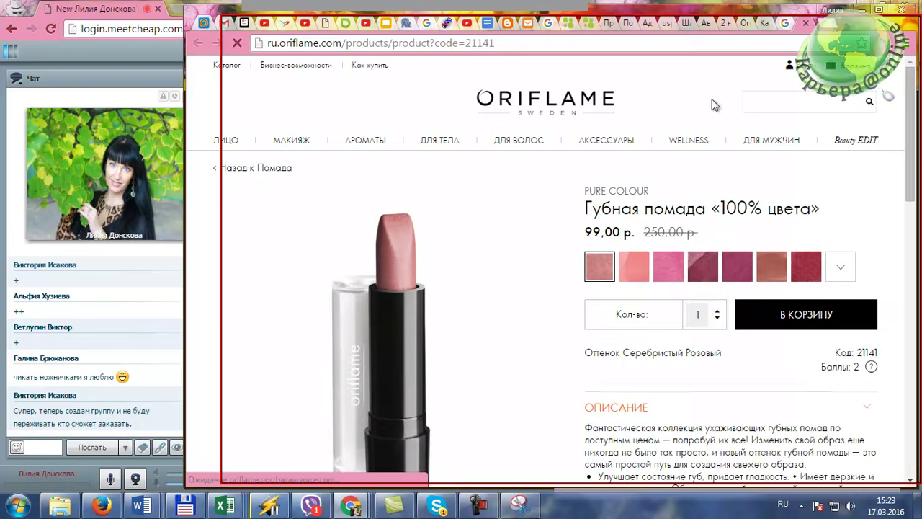
{"action": "scroll", "coordinate": [681, 344], "scroll_direction": "down", "scroll_amount": 1}
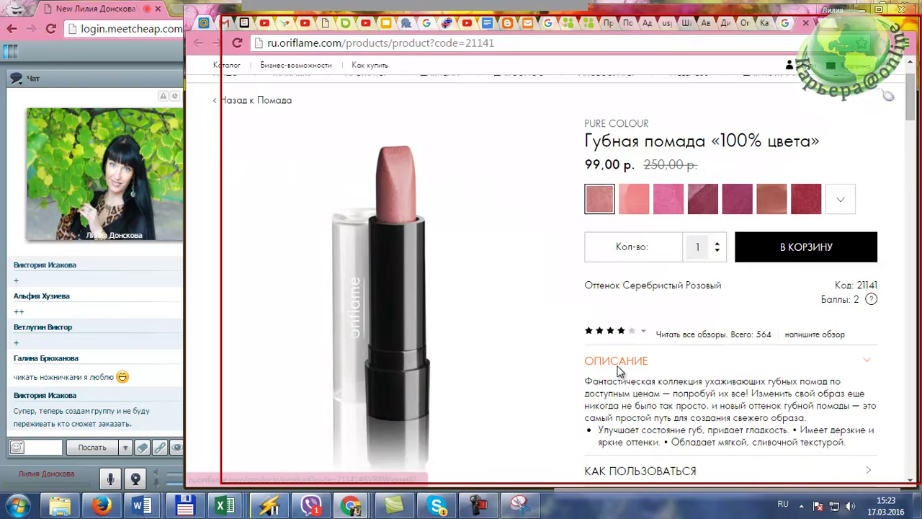